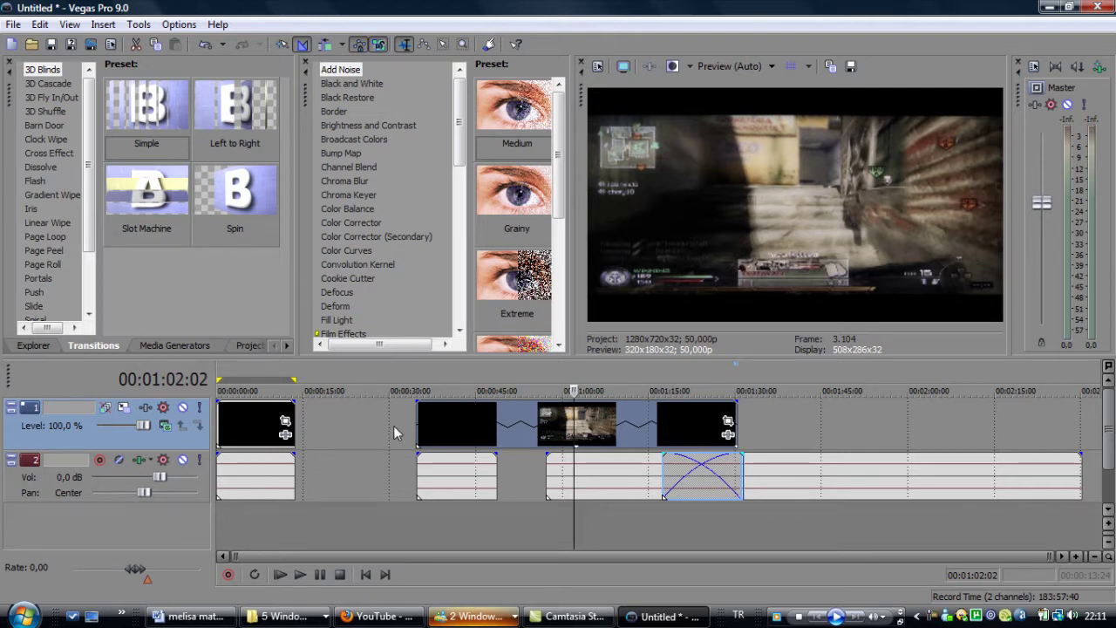
# Open the project properties and keep Square pixels as the pixel aspect ratio
pyautogui.click(13, 23)
pyautogui.click(83, 280)
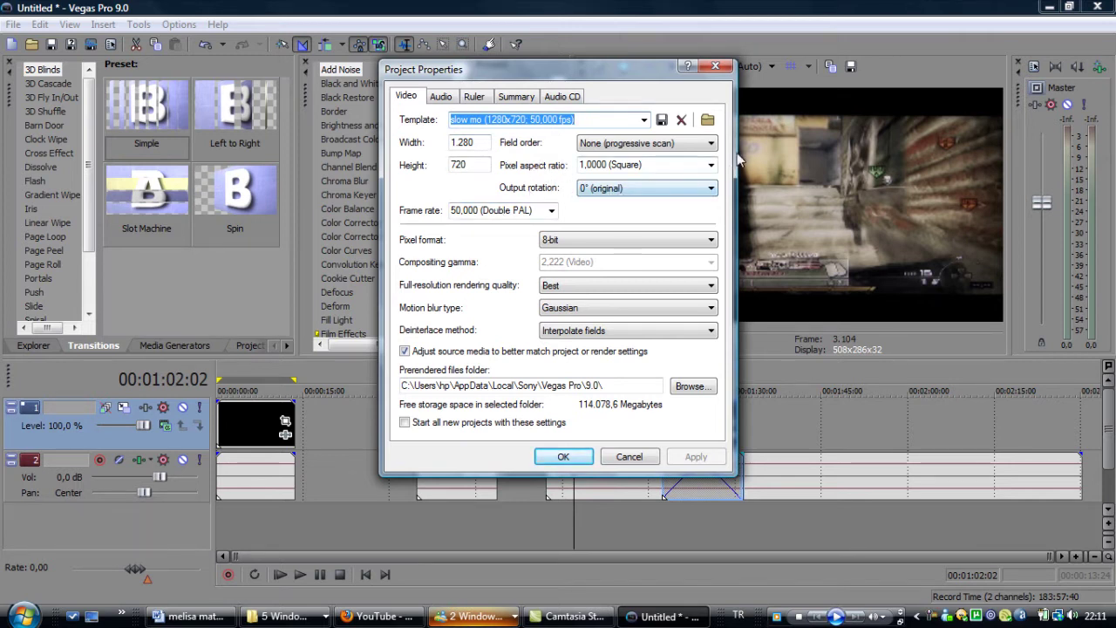
pyautogui.click(711, 165)
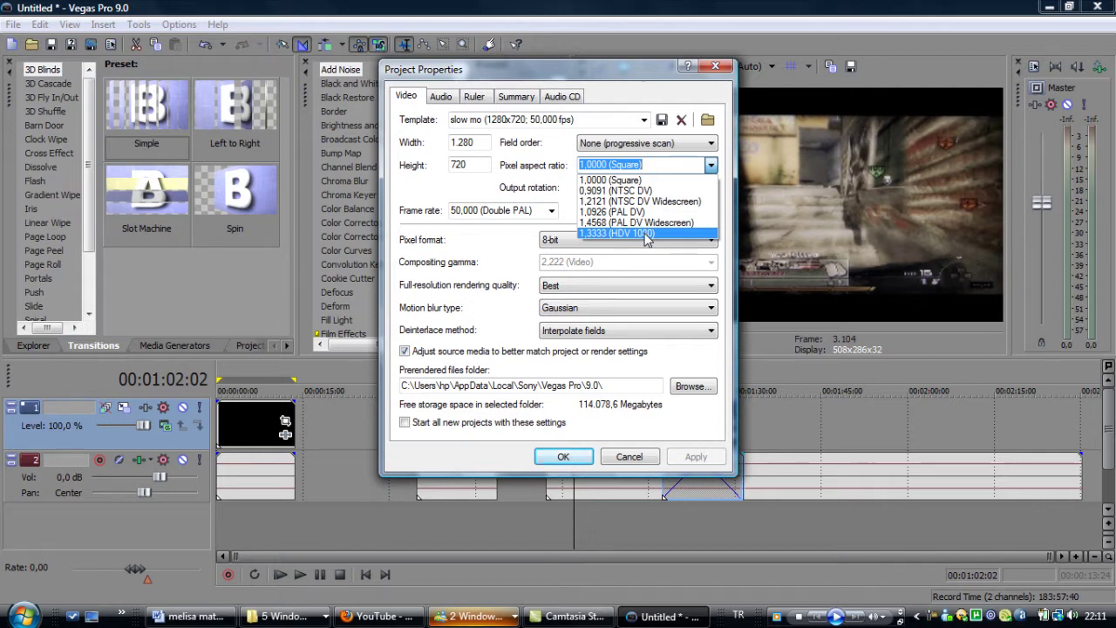
pyautogui.click(633, 179)
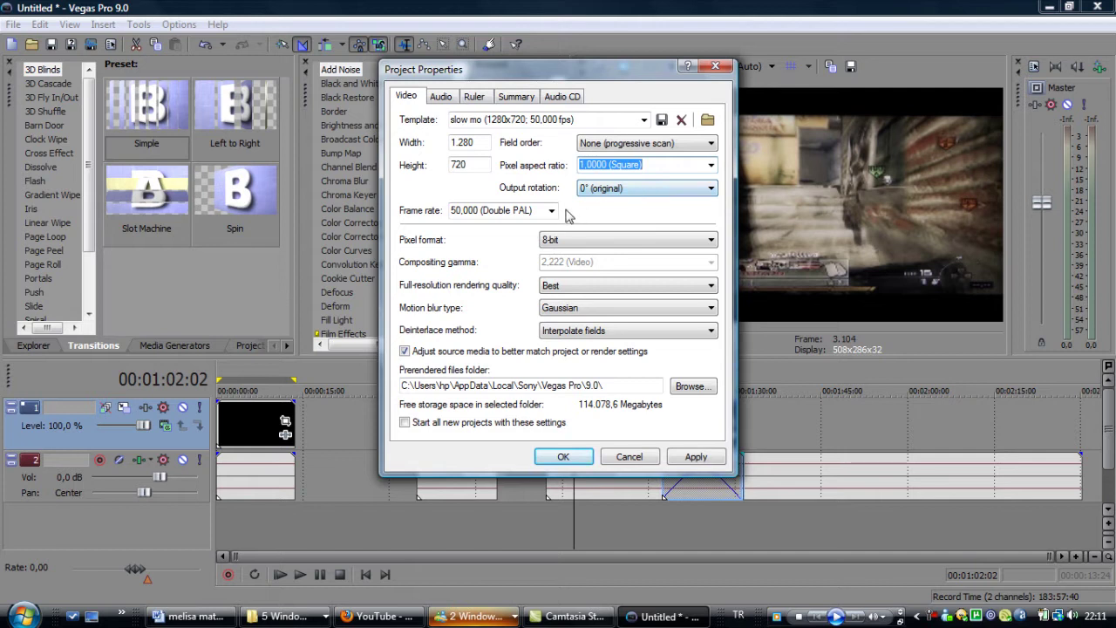
pyautogui.scroll(-2, 624, 170)
pyautogui.click(712, 166)
pyautogui.click(634, 180)
# Keep 50,000 (Double PAL) fps, 8-bit, Best quality and Interpolate fields, then apply
pyautogui.click(551, 211)
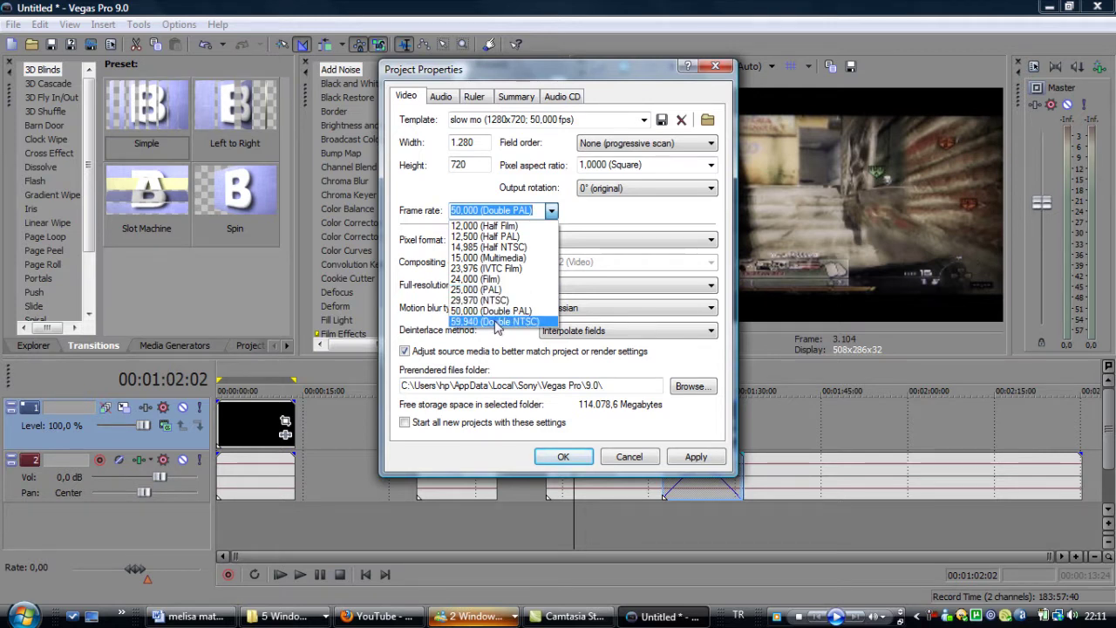
pyautogui.click(498, 312)
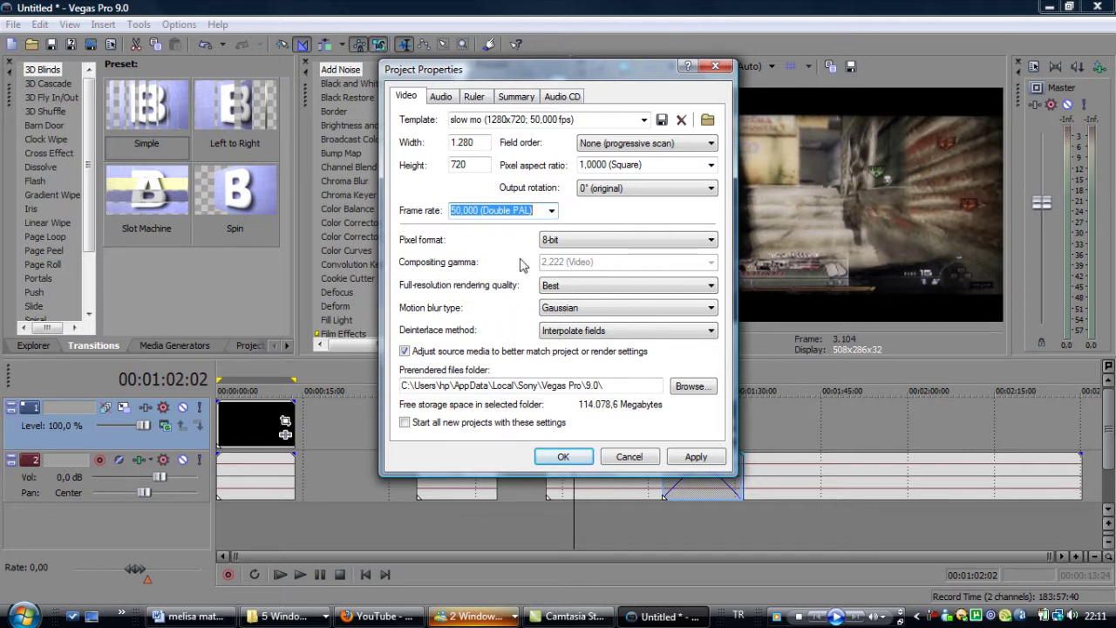
pyautogui.click(545, 240)
pyautogui.click(549, 250)
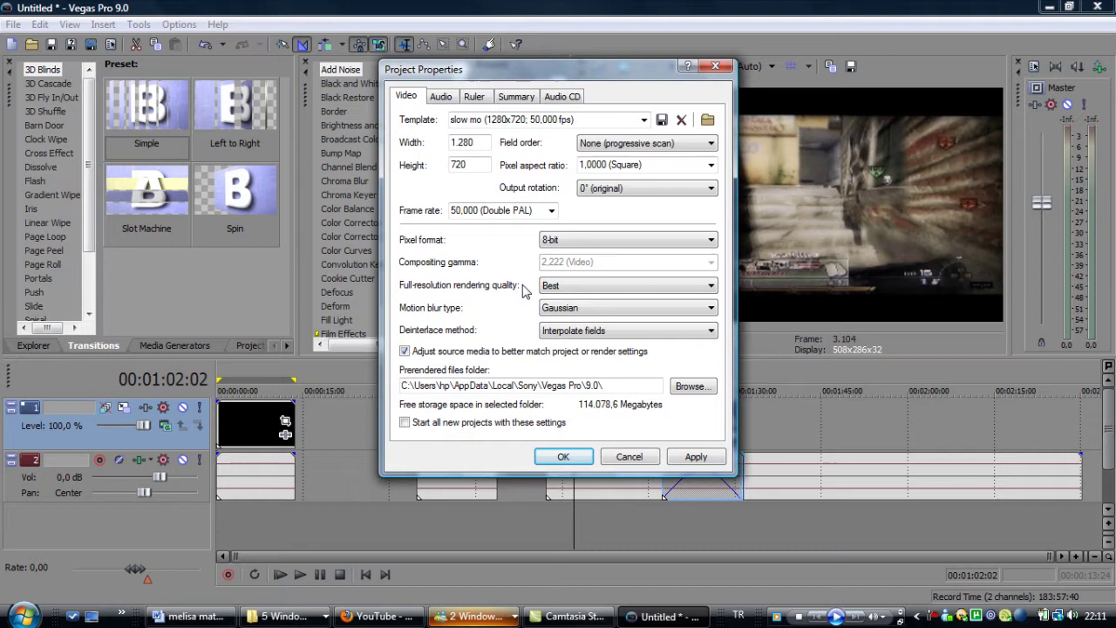
pyautogui.click(558, 288)
pyautogui.click(562, 335)
pyautogui.click(563, 332)
pyautogui.click(569, 368)
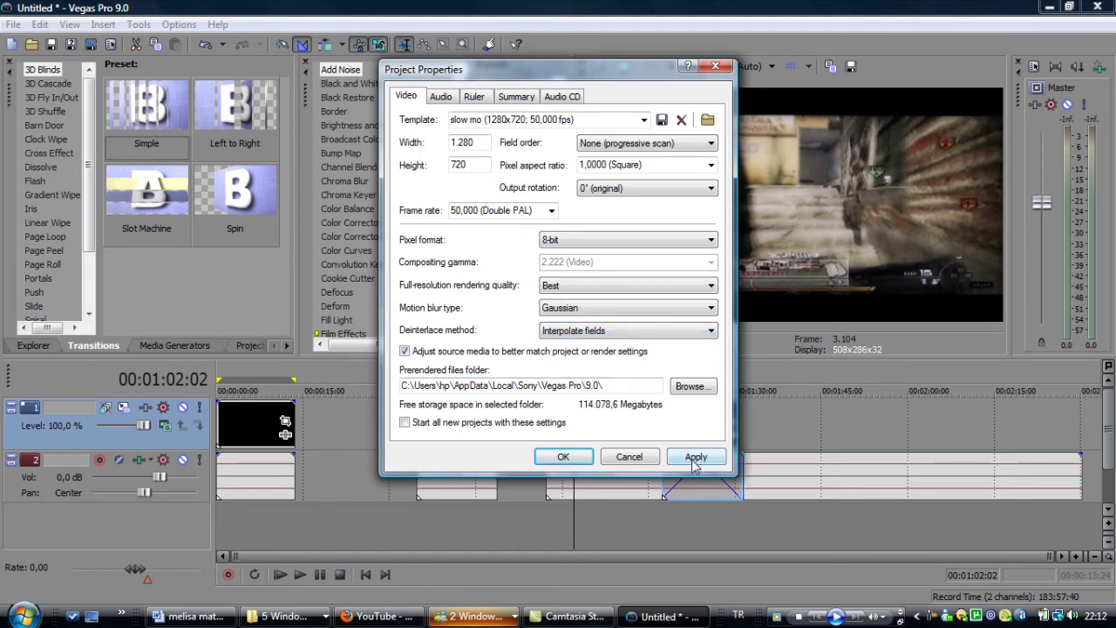
pyautogui.click(564, 457)
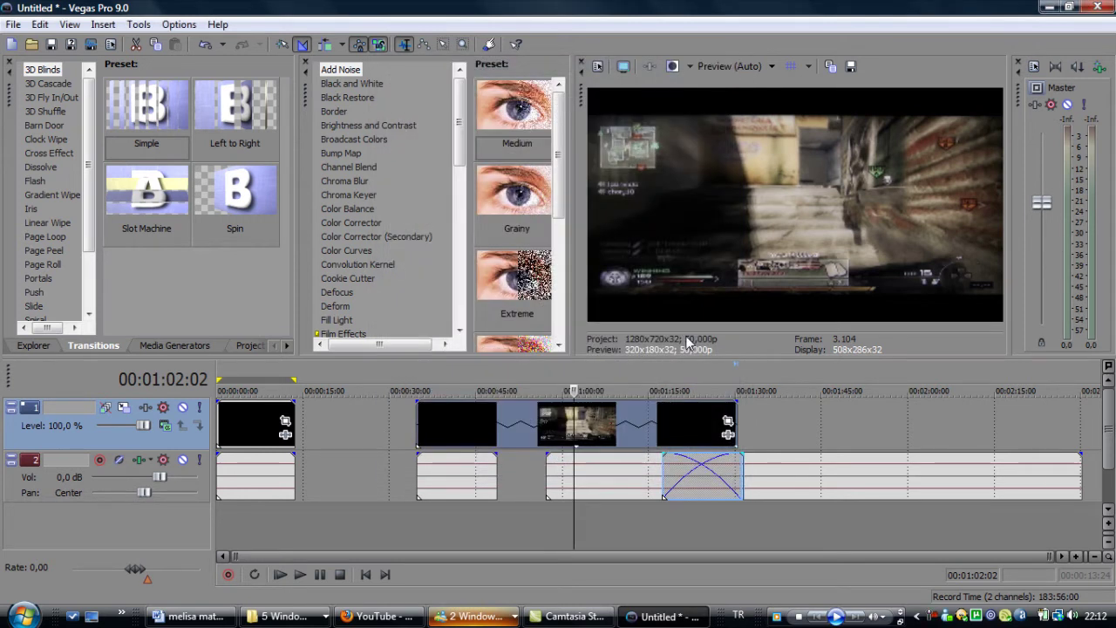
# Show the Video tab of the WMV V11 template's custom settings from Render As
pyautogui.click(11, 26)
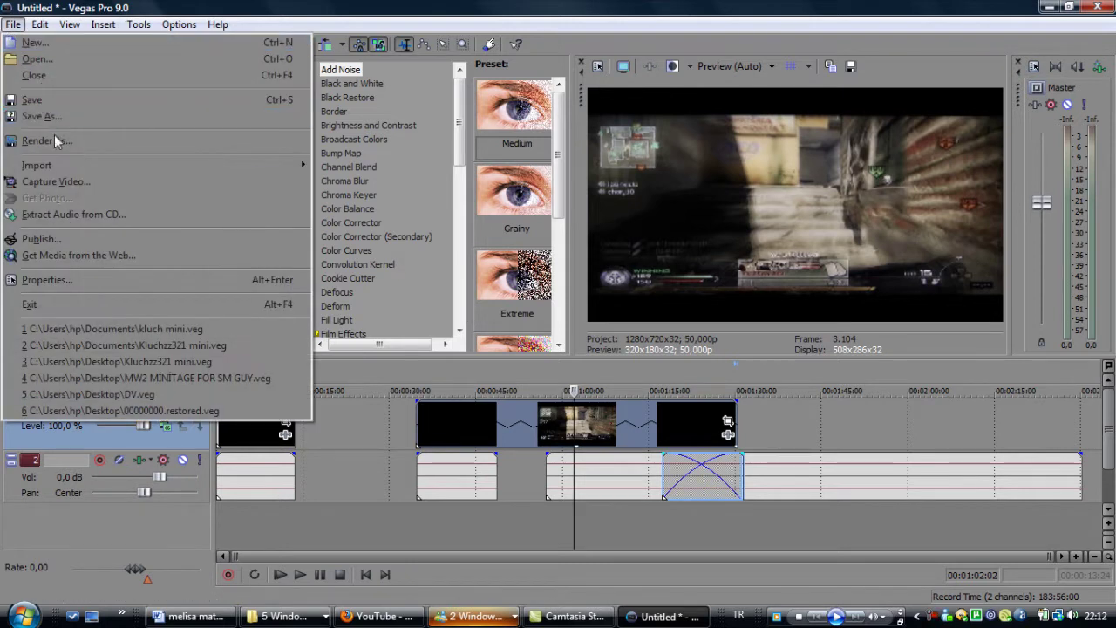
pyautogui.click(54, 141)
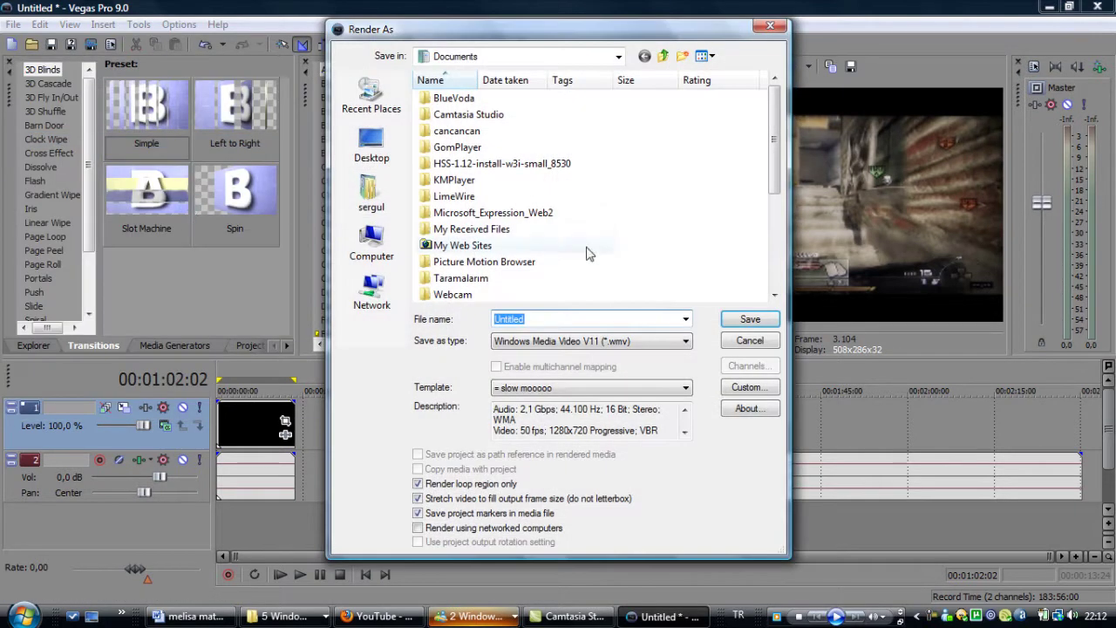
pyautogui.click(733, 389)
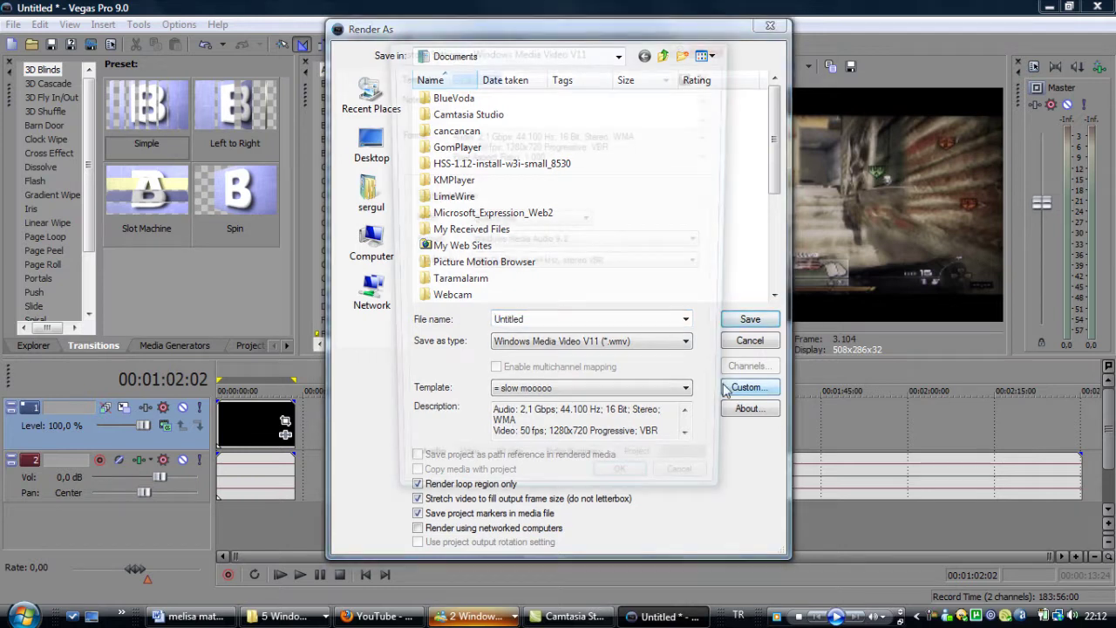
pyautogui.click(459, 477)
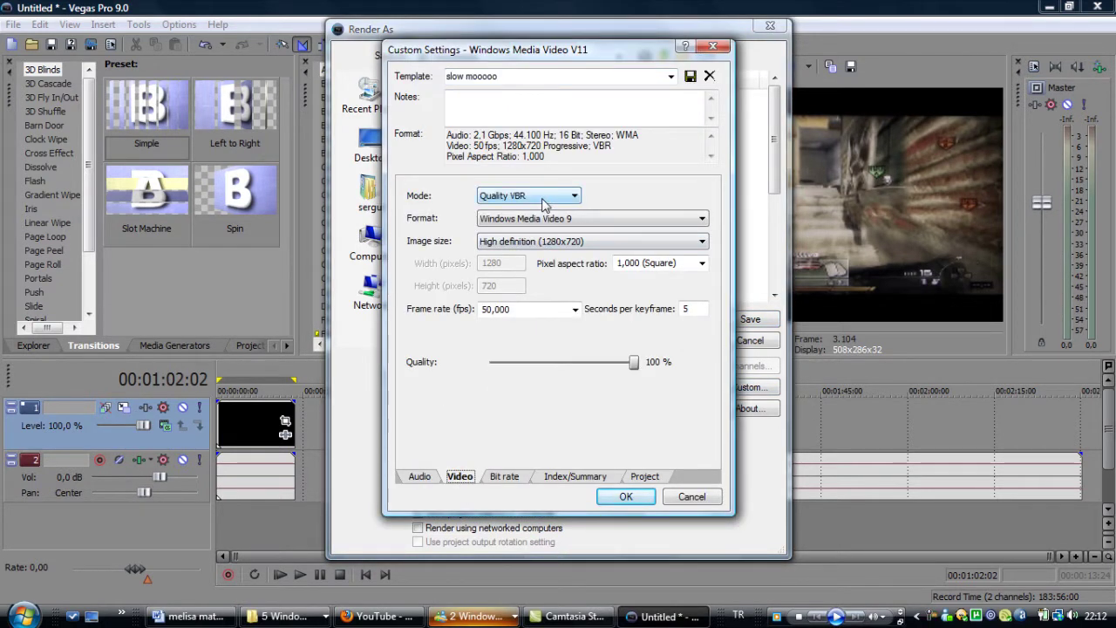
# Keep Quality VBR, WMV 9, 1280x720, square pixels, 50,000 fps and 100% quality
pyautogui.click(543, 204)
pyautogui.click(539, 218)
pyautogui.click(534, 220)
pyautogui.click(532, 220)
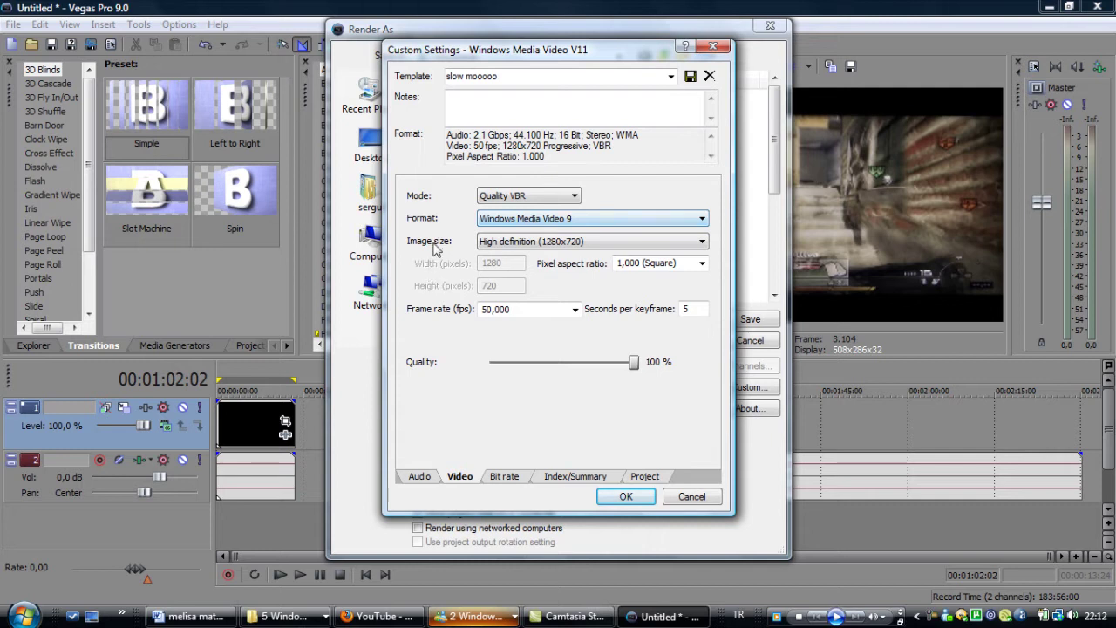
pyautogui.click(493, 243)
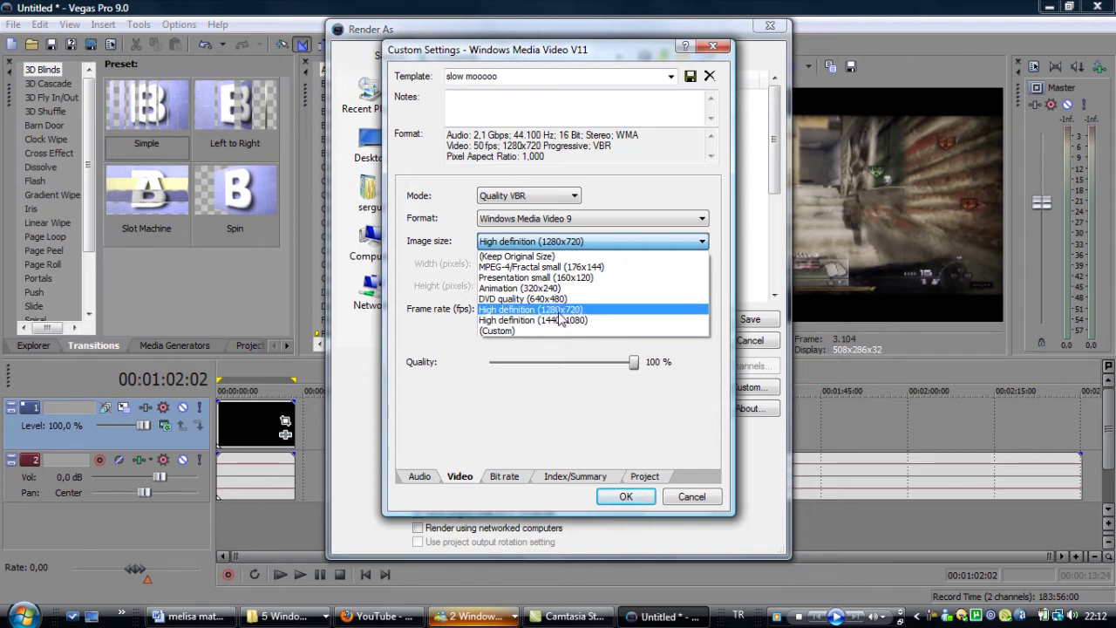
pyautogui.click(559, 311)
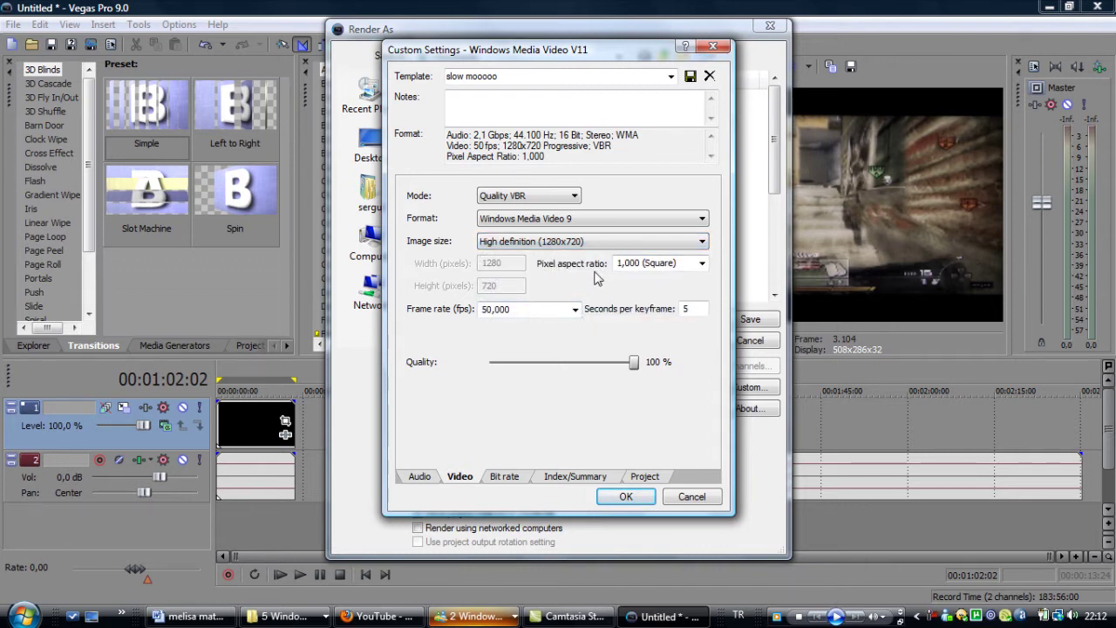
pyautogui.click(702, 262)
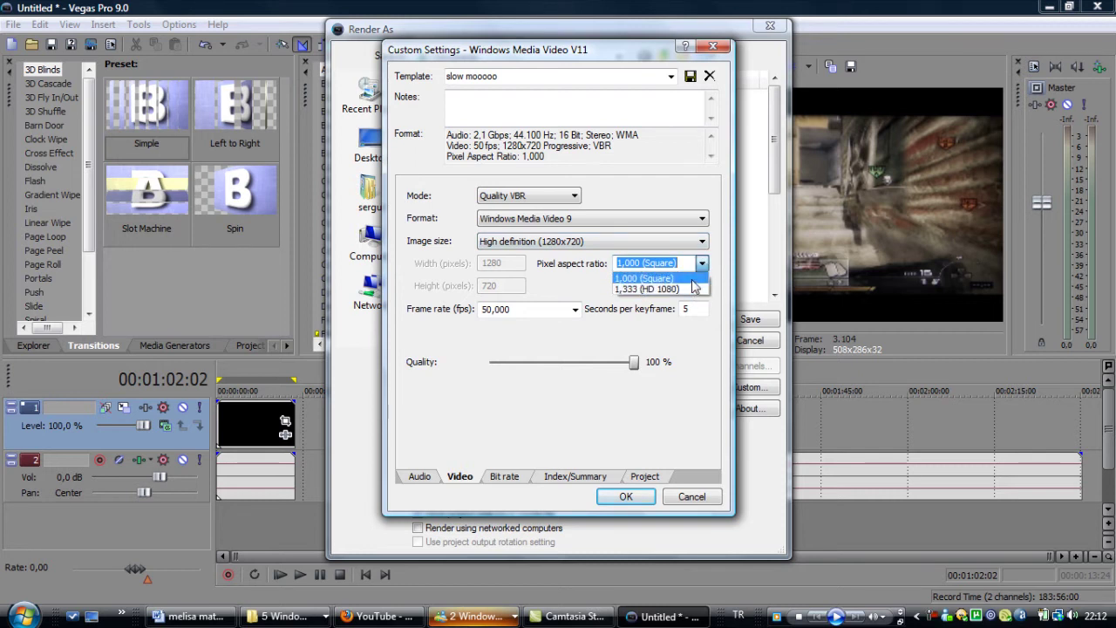
pyautogui.click(693, 280)
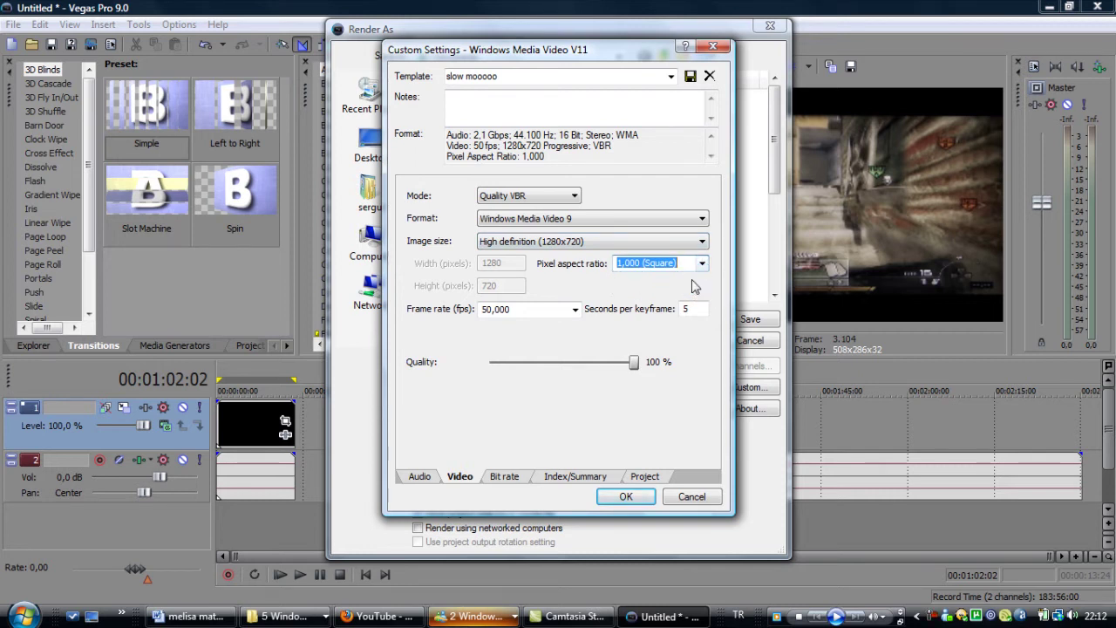
pyautogui.click(575, 311)
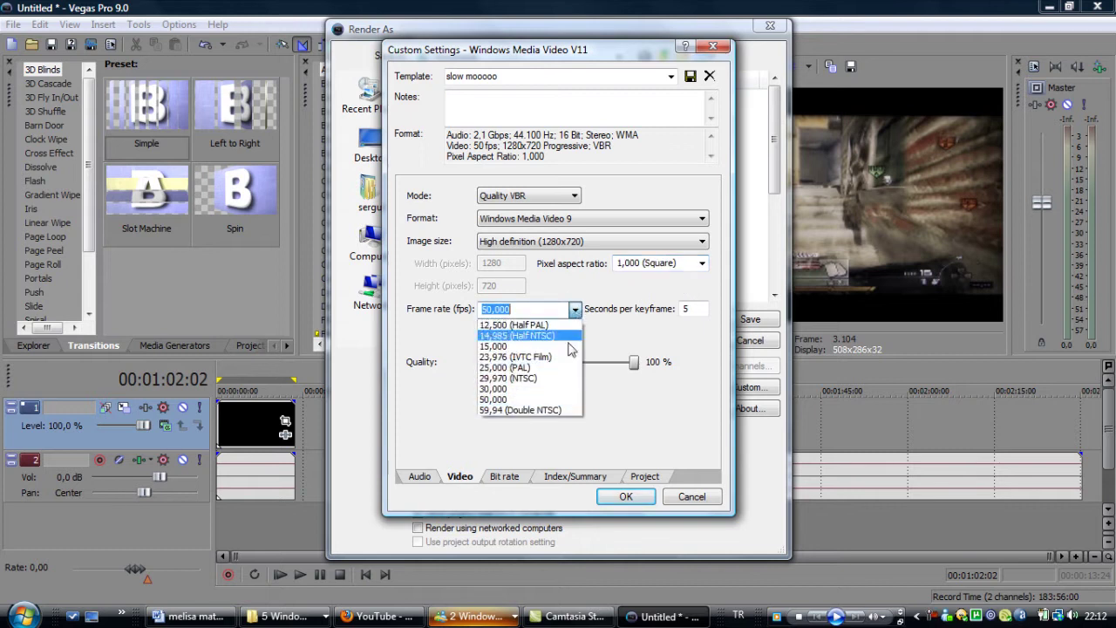
pyautogui.click(551, 400)
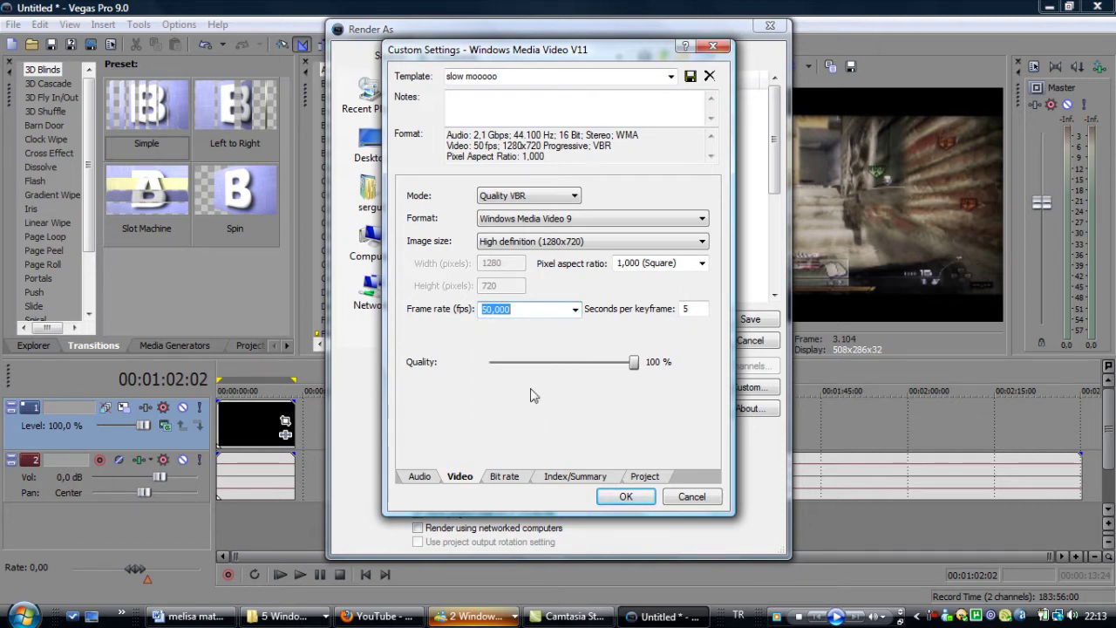
pyautogui.click(635, 366)
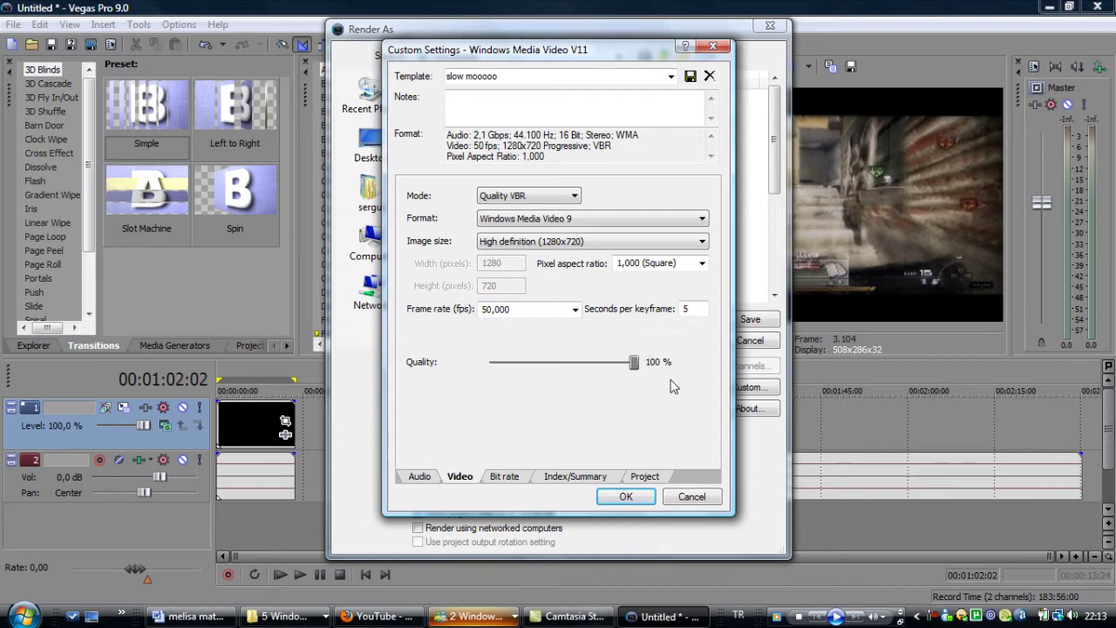
# Keep Best video rendering quality on the Project tab, confirm, and close Render As
pyautogui.click(636, 477)
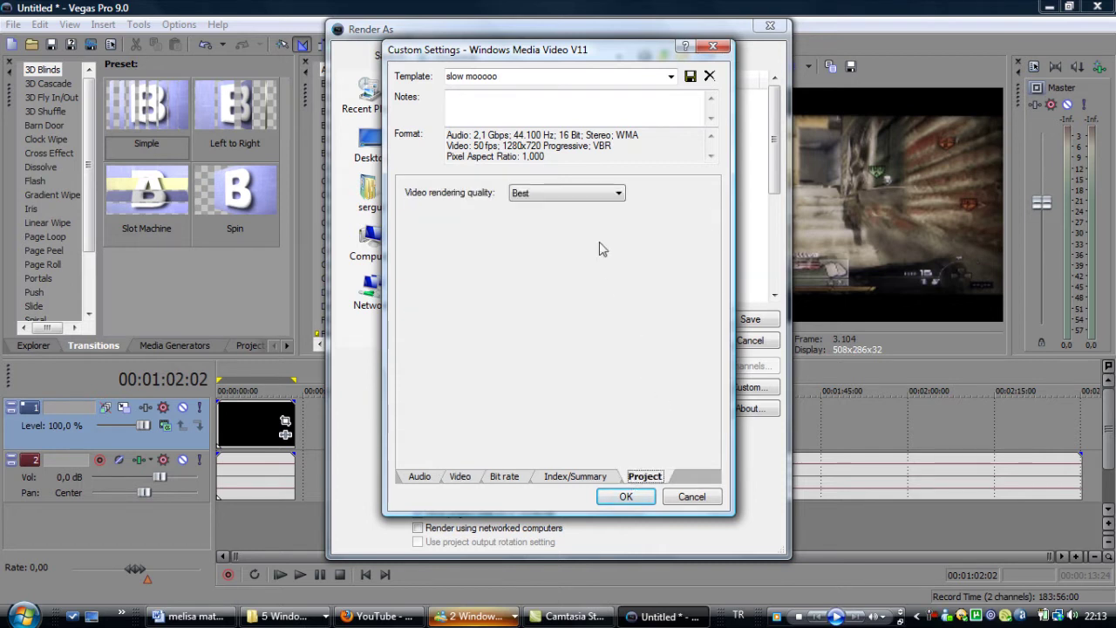
pyautogui.click(598, 194)
pyautogui.click(598, 248)
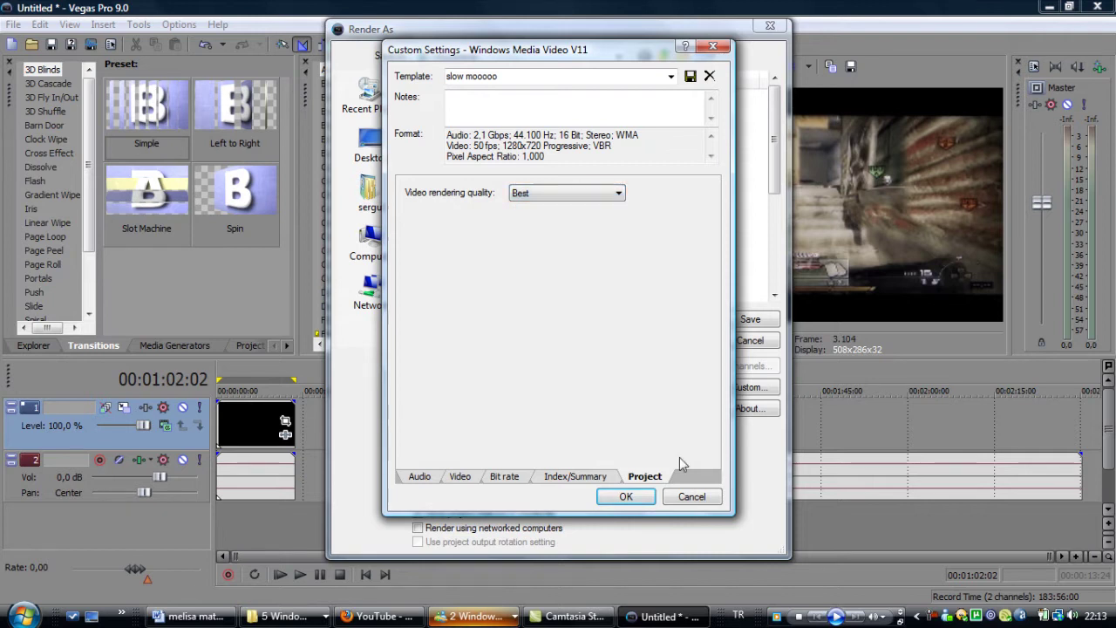
pyautogui.click(626, 496)
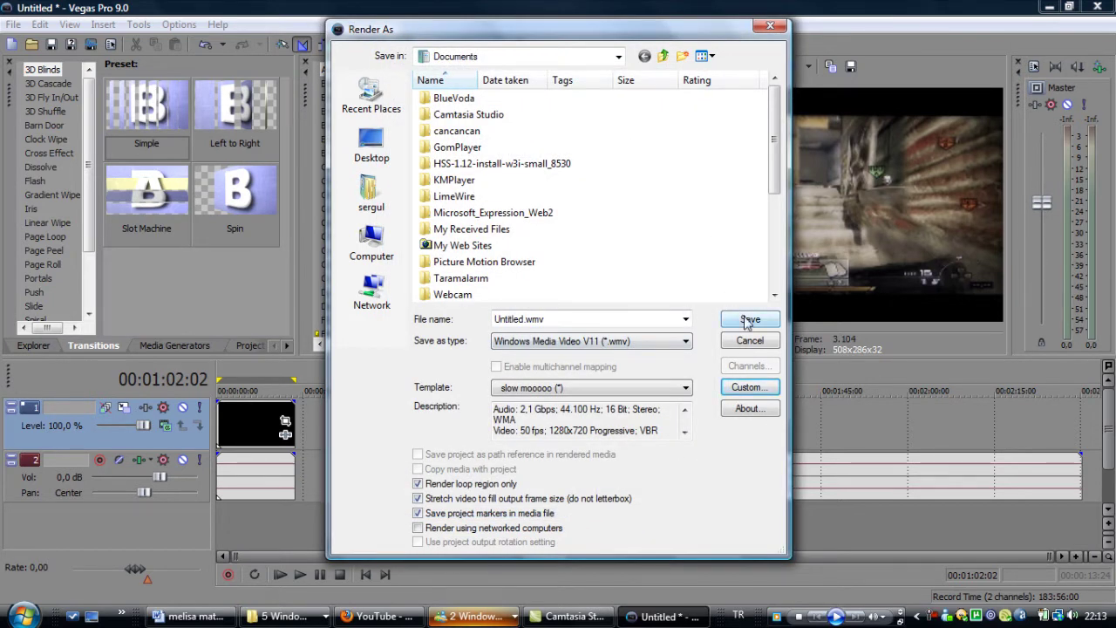
pyautogui.click(771, 26)
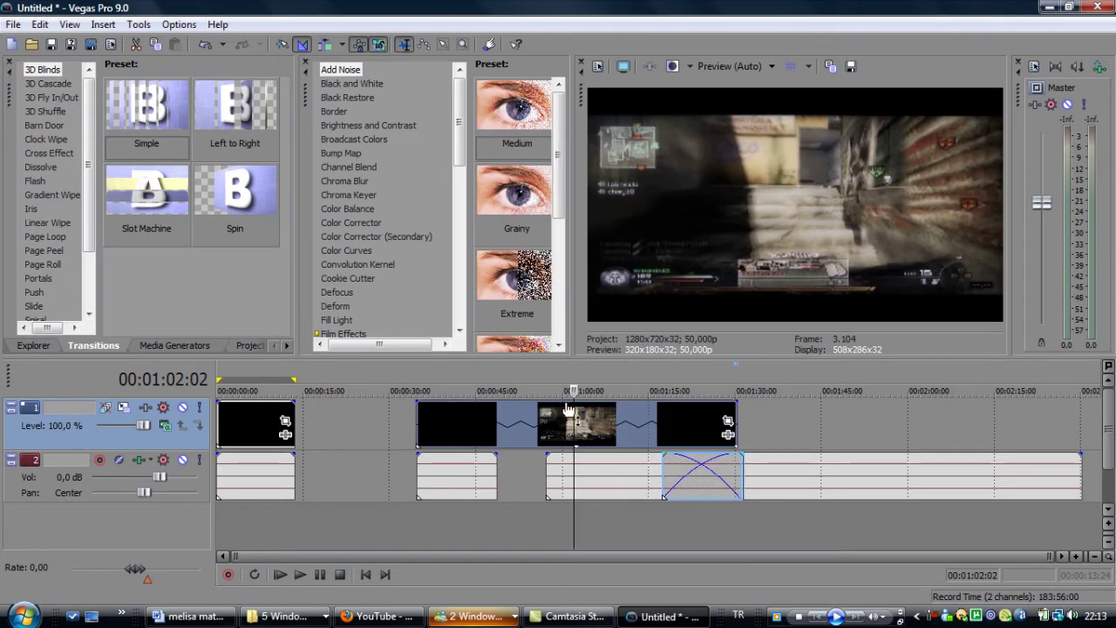
# Play the timeline's slow-motion footage and pause it around 00:01:20
pyautogui.press('space')
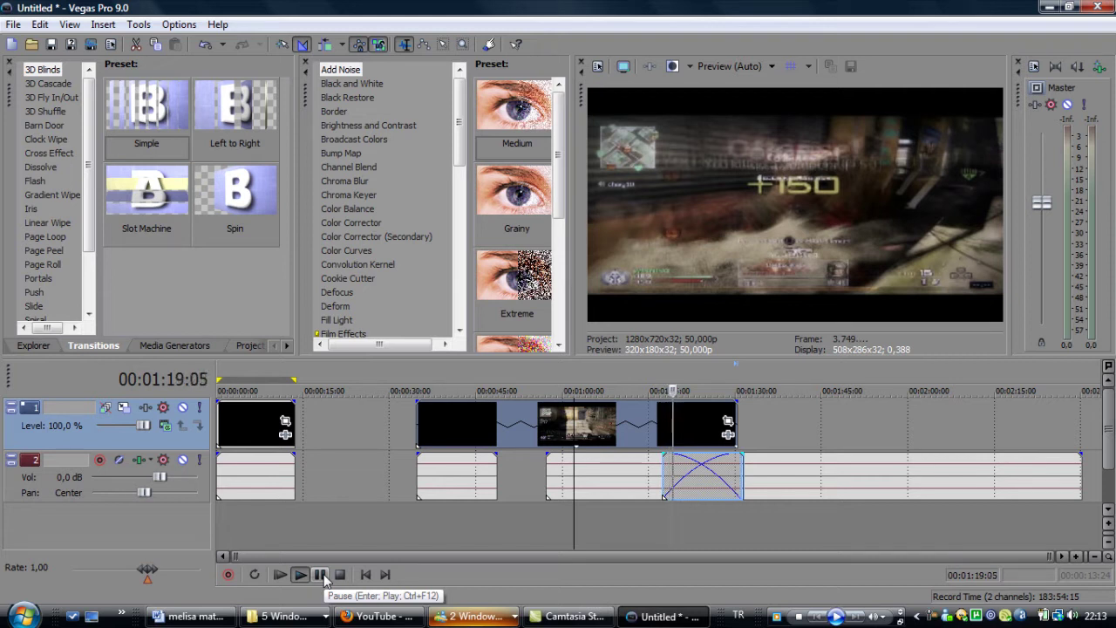
pyautogui.click(321, 575)
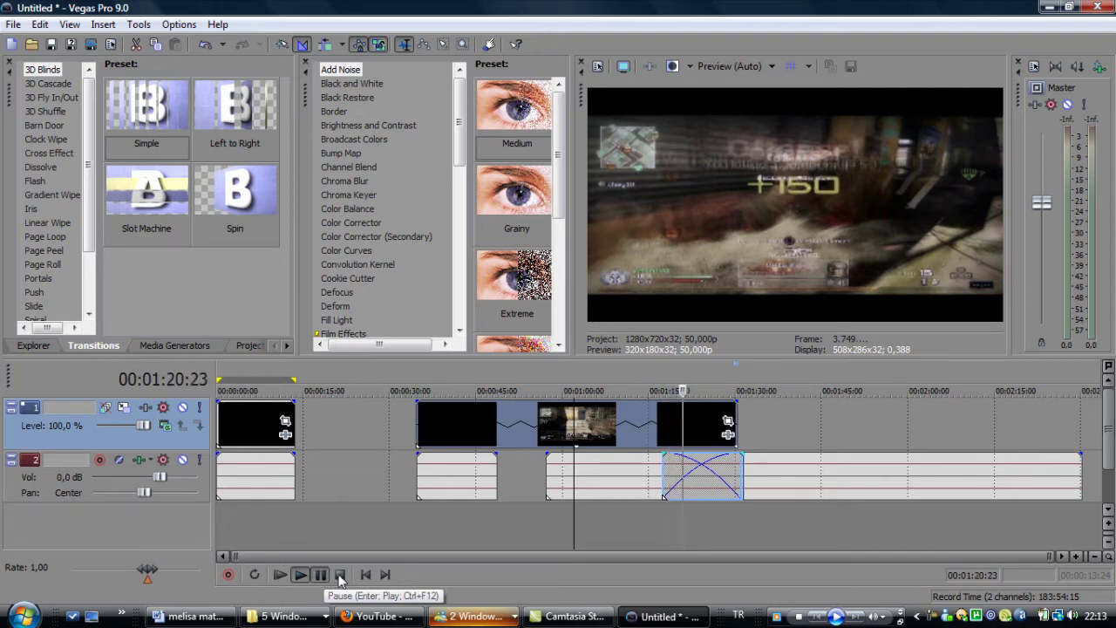